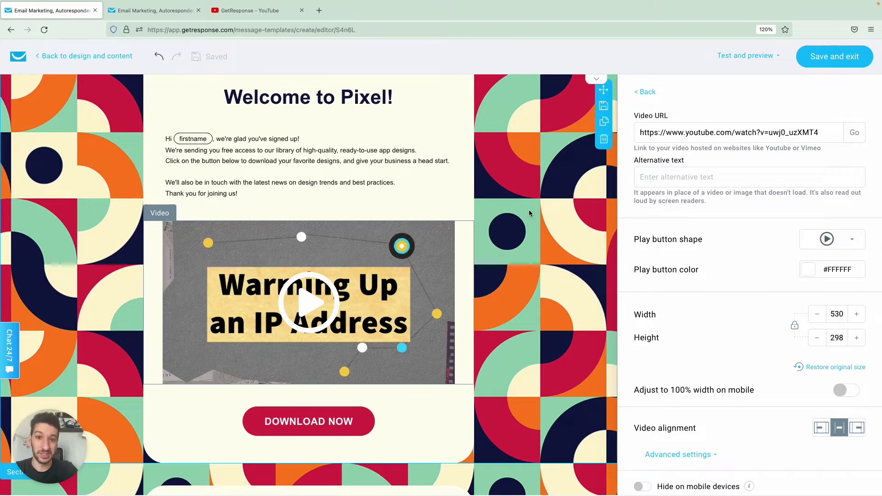
Scroll up to the top of the welcome email template, with the Basic blocks panel shown.
{"action": "scroll", "coordinate": [529, 213], "scroll_direction": "up", "scroll_amount": 1}
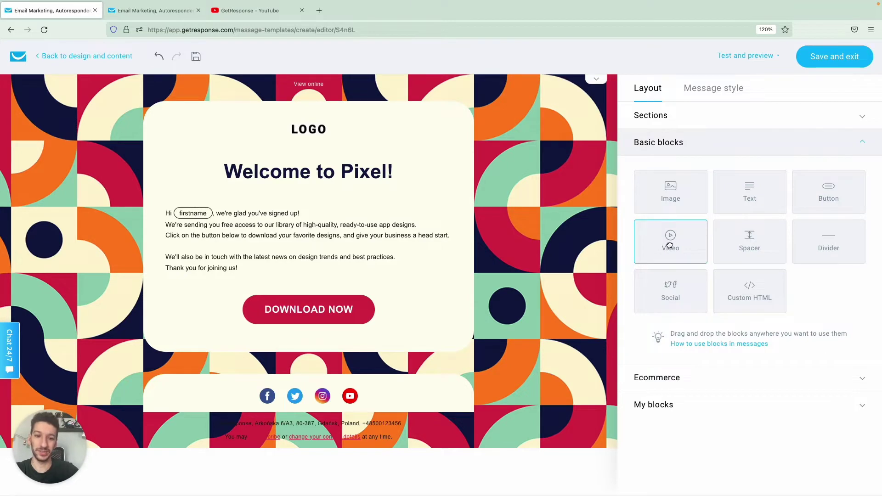
Drop a Video block between the welcome text and the DOWNLOAD NOW button.
{"action": "left_click_drag", "start_coordinate": [669, 246], "coordinate": [362, 298]}
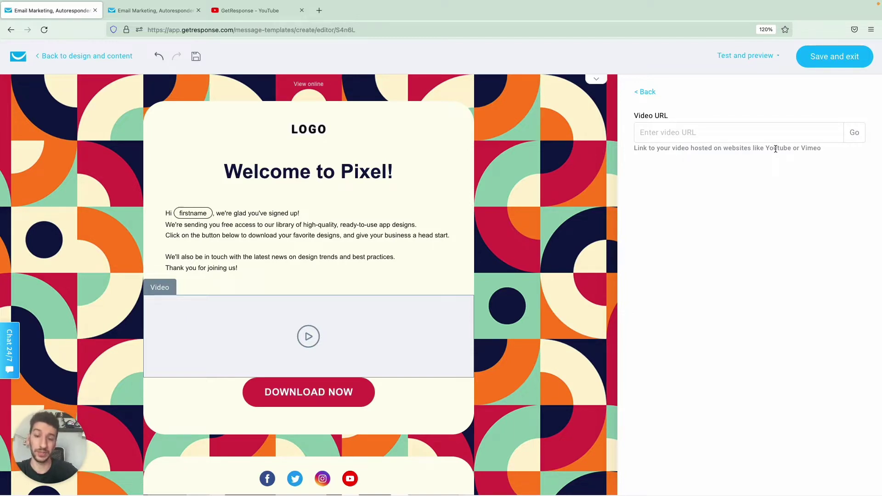
Copy the 'Warming Up an IP Address' video link from the GetResponse YouTube channel tab.
{"action": "key", "text": "ctrl+Tab"}
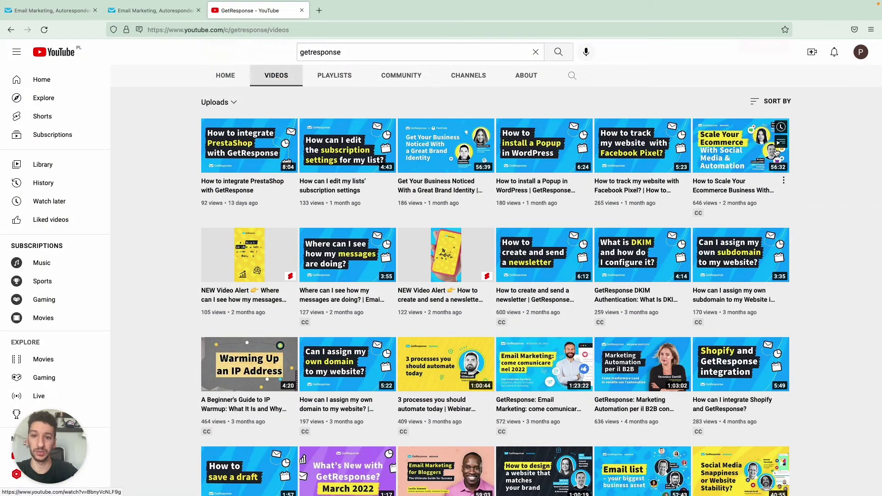
{"action": "mouse_move", "coordinate": [385, 317]}
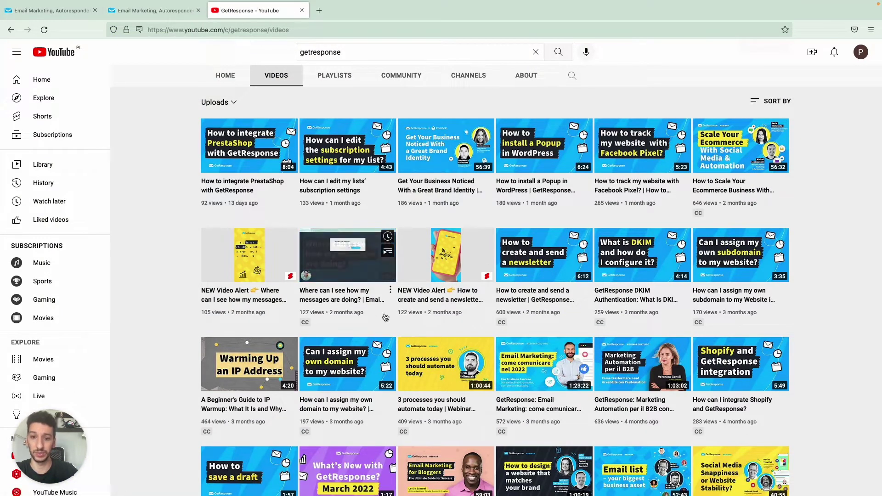
{"action": "mouse_move", "coordinate": [232, 368]}
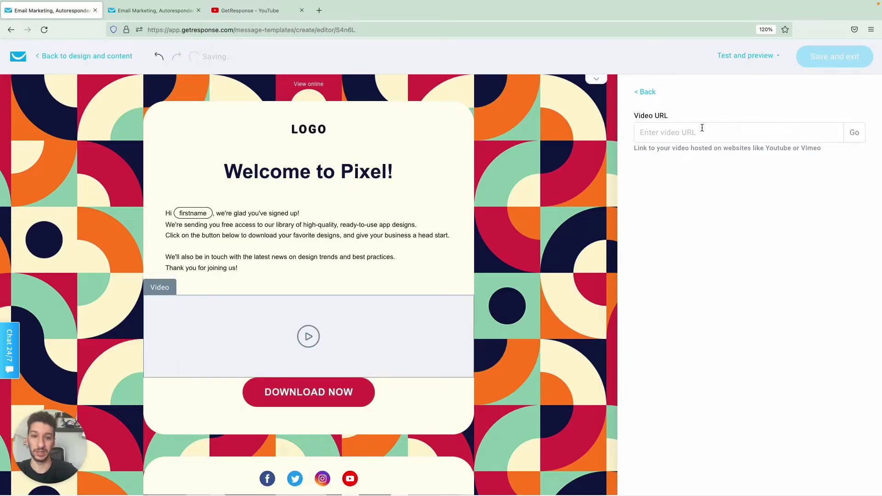
Paste the 'Warming Up an IP Address' YouTube link into the Video URL field and load it.
{"action": "left_click", "coordinate": [702, 128]}
{"action": "type", "text": "https://www.youtube.com/watch?v=uwj0_uzXMT4"}
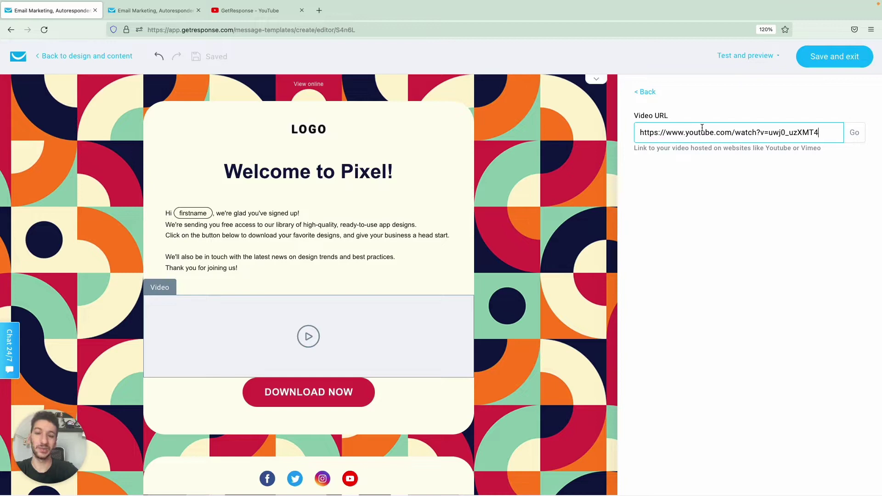
{"action": "left_click", "coordinate": [855, 139]}
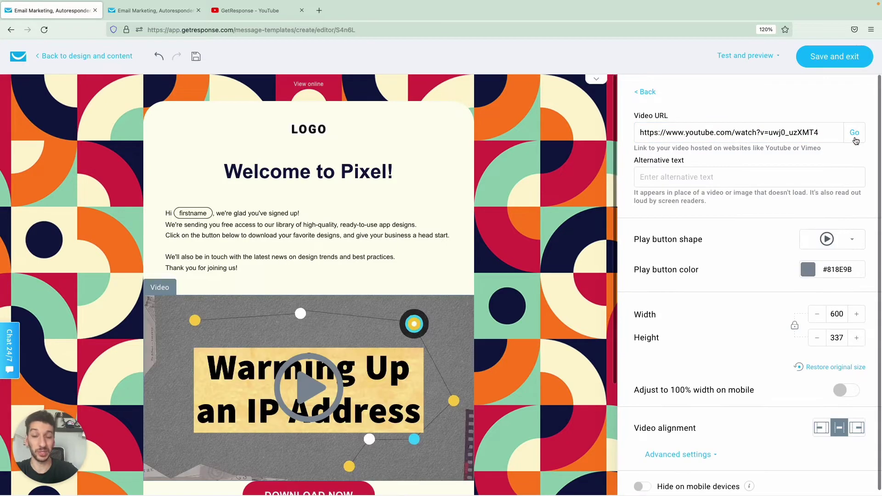
{"action": "scroll", "coordinate": [476, 337], "scroll_direction": "down", "scroll_amount": 1}
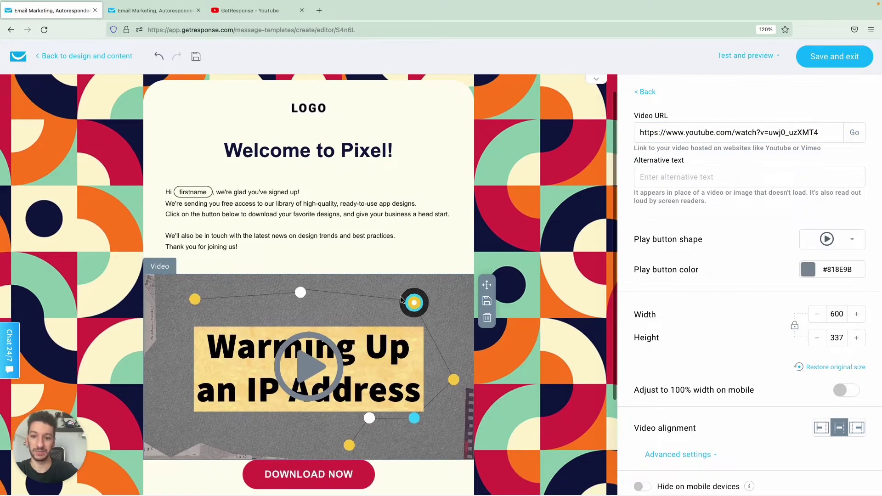
{"action": "scroll", "coordinate": [380, 349], "scroll_direction": "down", "scroll_amount": 1}
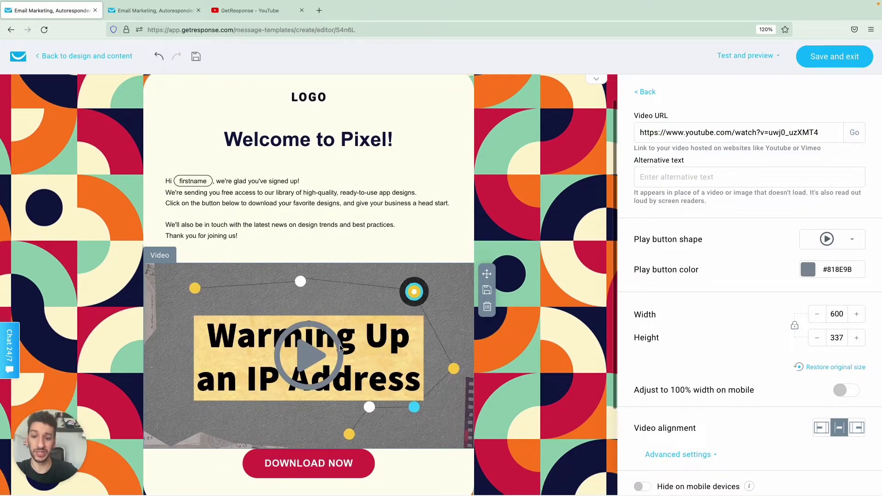
{"action": "scroll", "coordinate": [339, 450], "scroll_direction": "down", "scroll_amount": 1}
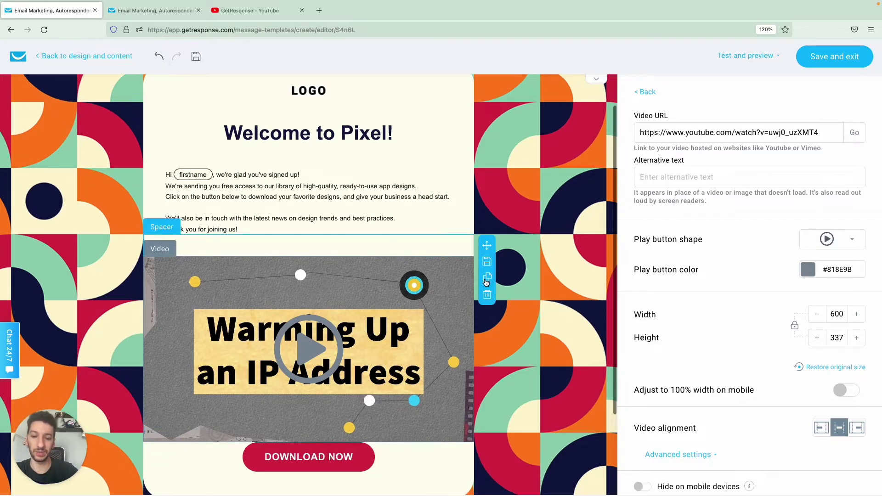
Duplicate the spacer above the video and place the copy below the video.
{"action": "left_click", "coordinate": [486, 278]}
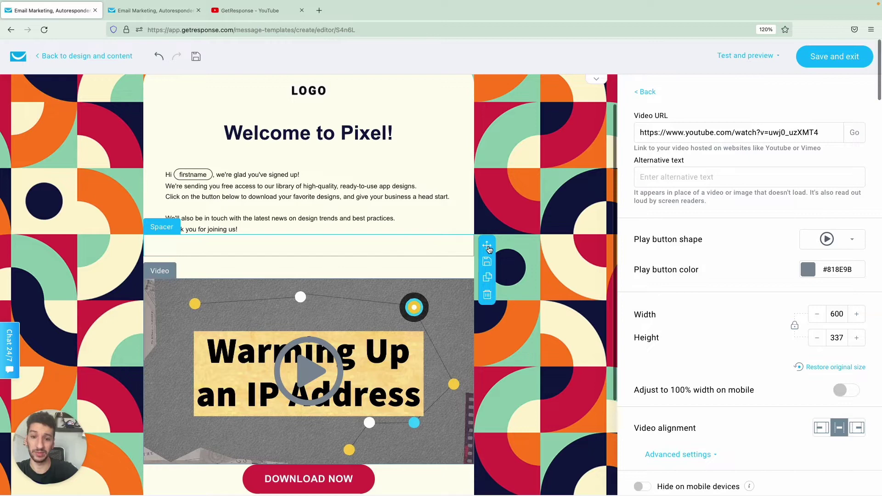
{"action": "left_click_drag", "start_coordinate": [486, 245], "coordinate": [442, 444]}
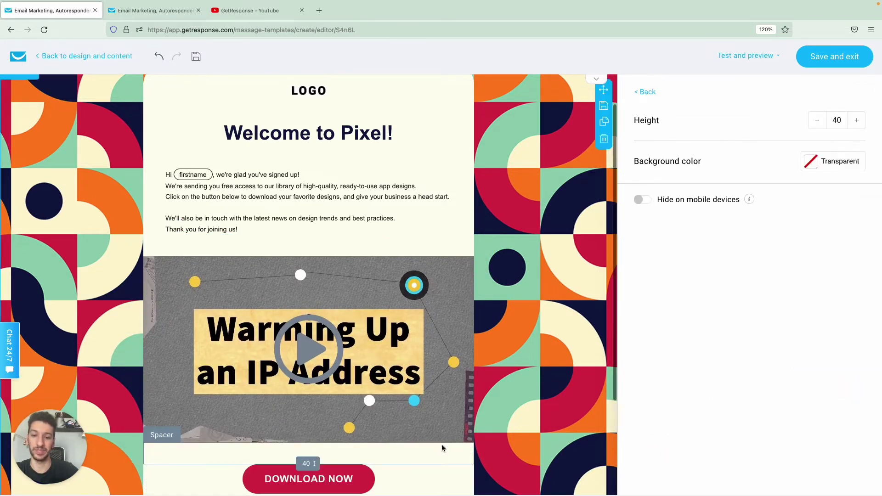
{"action": "scroll", "coordinate": [441, 376], "scroll_direction": "down", "scroll_amount": 3}
Shrink the video block's width to 530 (530×298).
{"action": "left_click", "coordinate": [439, 311]}
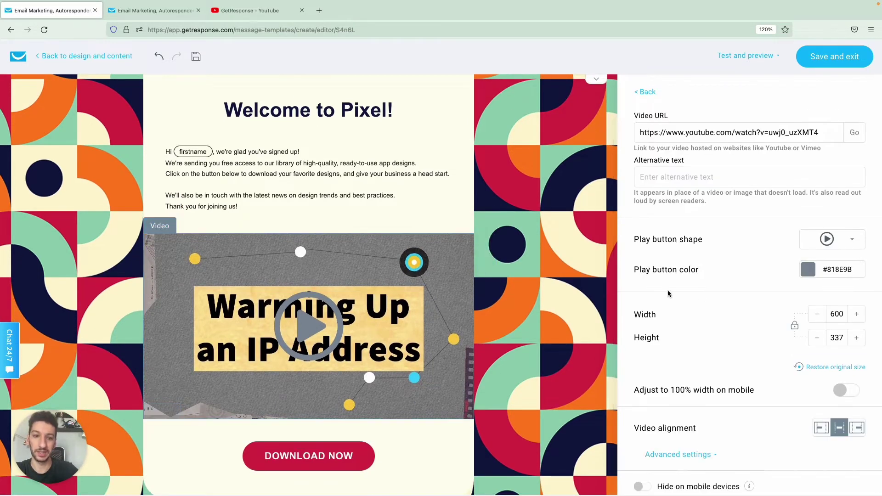
{"action": "left_click", "coordinate": [816, 319]}
{"action": "left_click", "coordinate": [816, 319]}
{"action": "left_click", "coordinate": [816, 319]}
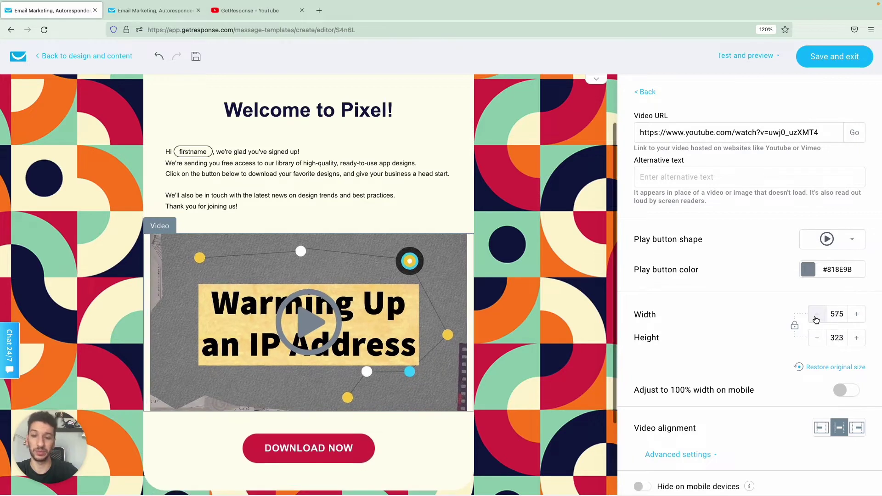
{"action": "left_click", "coordinate": [816, 319]}
{"action": "left_click", "coordinate": [816, 318]}
{"action": "left_click", "coordinate": [816, 319]}
{"action": "left_click", "coordinate": [816, 318]}
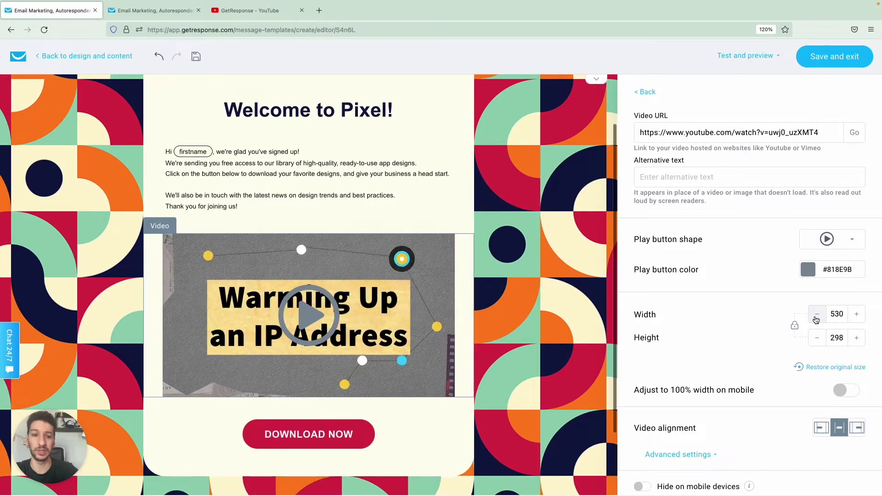
Make the video's play icon a white plain triangle.
{"action": "left_click", "coordinate": [812, 274]}
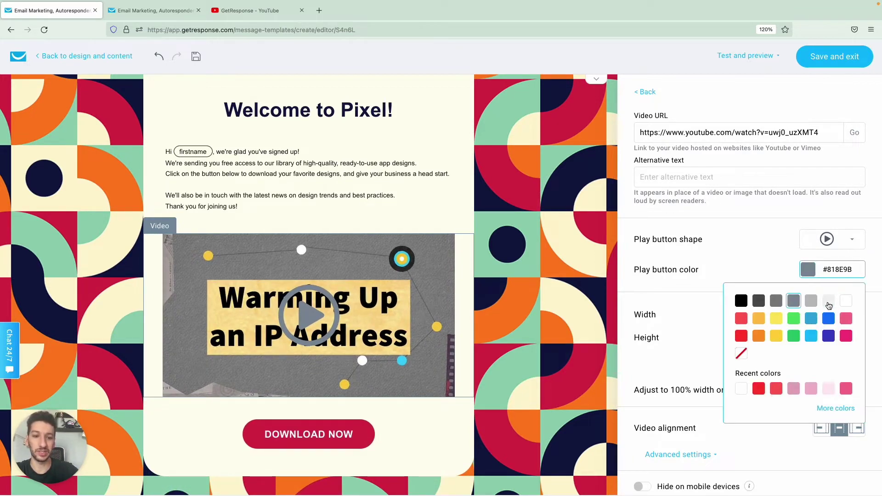
{"action": "left_click", "coordinate": [849, 303]}
{"action": "left_click", "coordinate": [843, 243]}
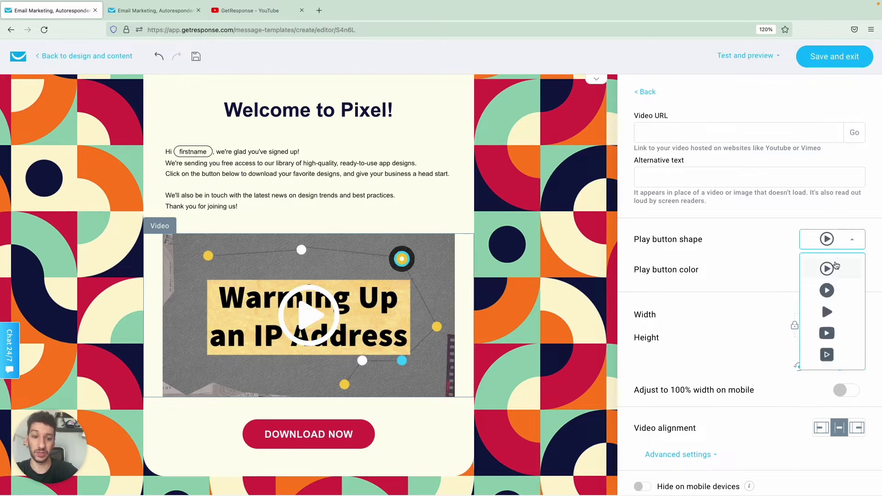
{"action": "left_click", "coordinate": [834, 313]}
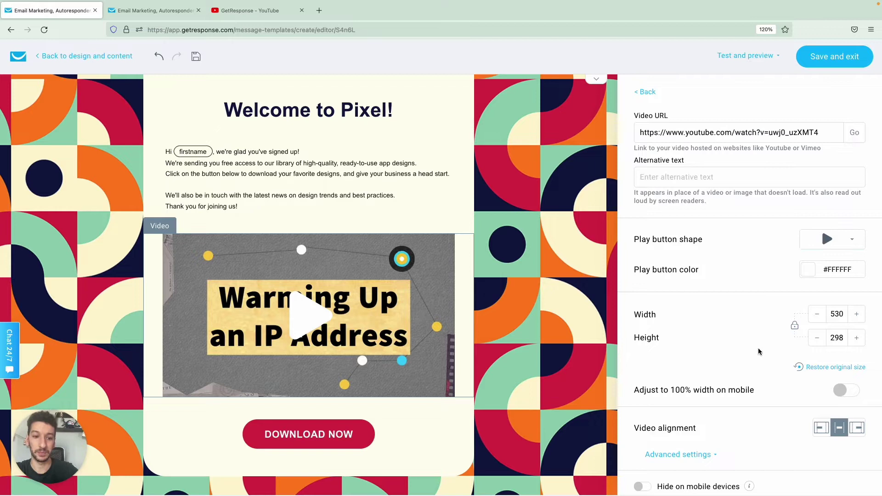
{"action": "scroll", "coordinate": [759, 351], "scroll_direction": "up", "scroll_amount": 1}
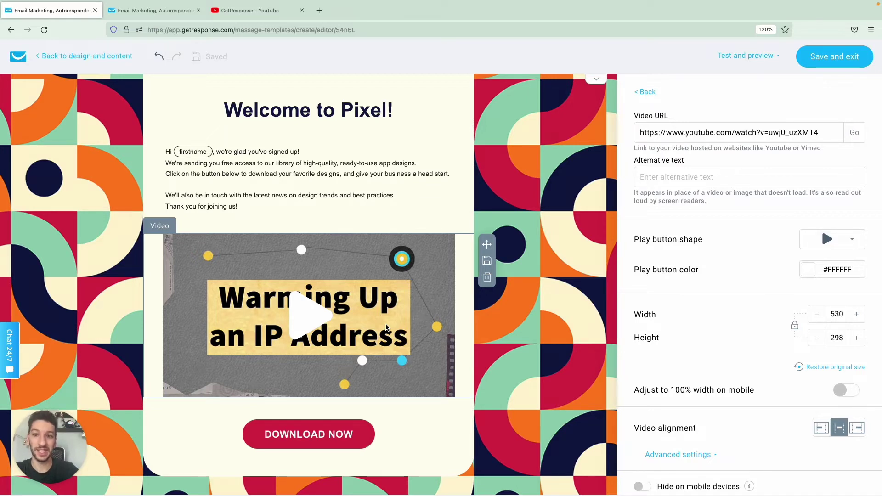
Select the DOWNLOAD NOW button and move to the file library tab.
{"action": "scroll", "coordinate": [356, 296], "scroll_direction": "down", "scroll_amount": 2}
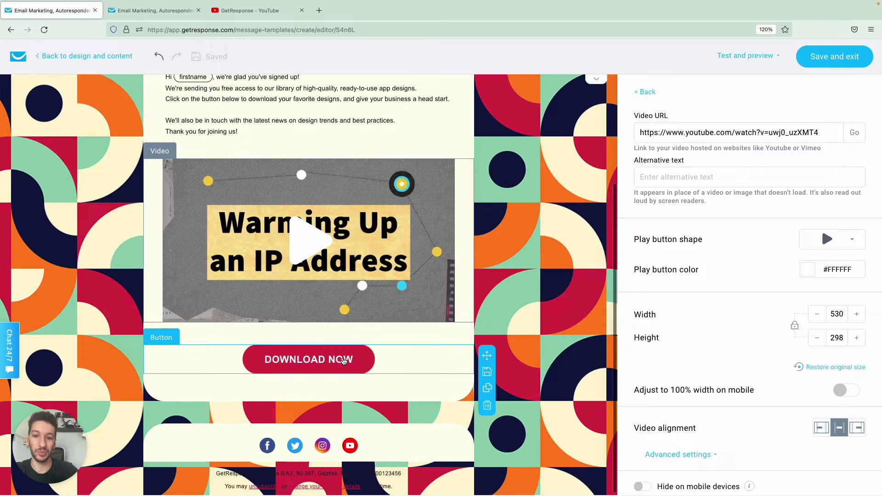
{"action": "left_click", "coordinate": [363, 368]}
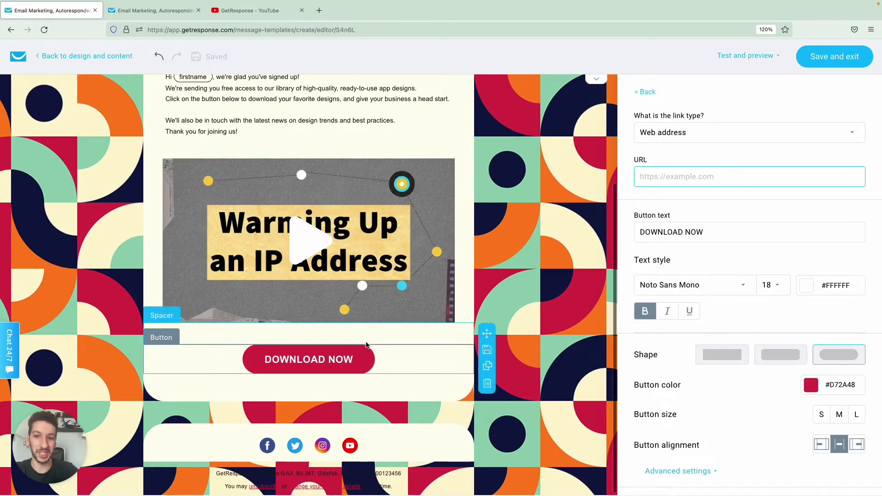
{"action": "scroll", "coordinate": [374, 337], "scroll_direction": "up", "scroll_amount": 1}
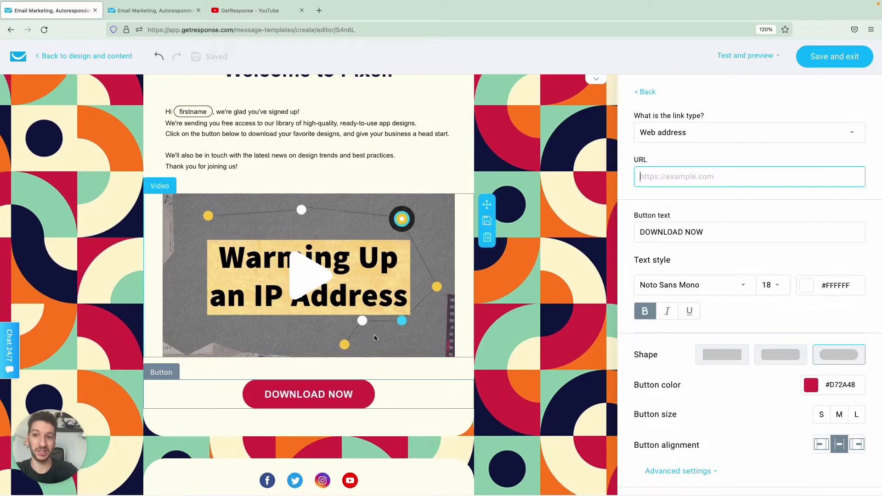
{"action": "key", "text": "ctrl+Tab"}
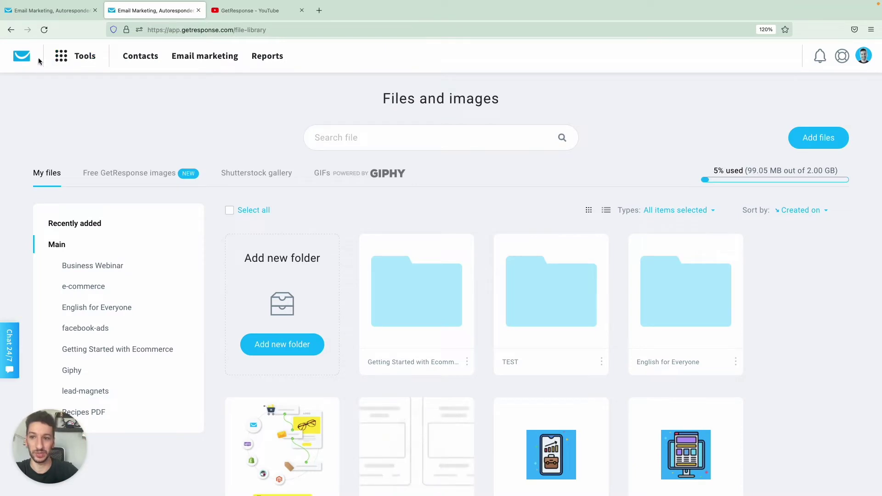
Upload 'Czas przeszły - wprowadzenie.pdf' to the Main folder of Files and images.
{"action": "left_click", "coordinate": [22, 55]}
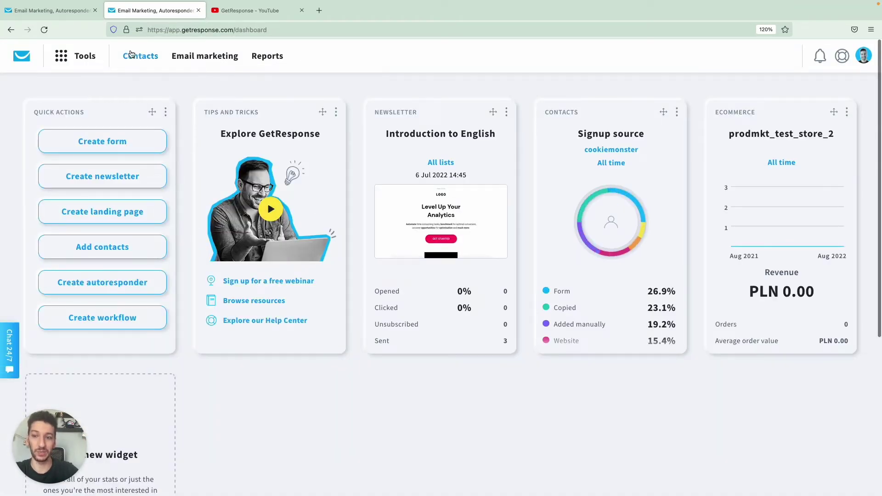
{"action": "left_click", "coordinate": [79, 56]}
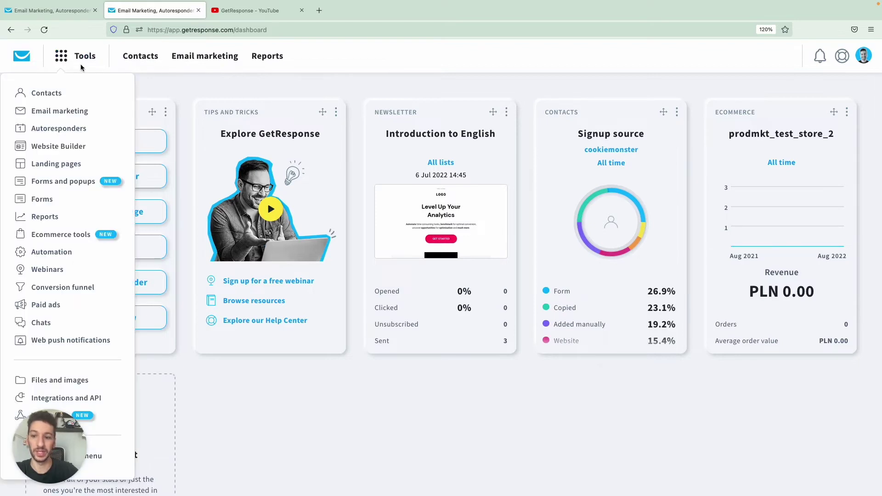
{"action": "left_click", "coordinate": [84, 385]}
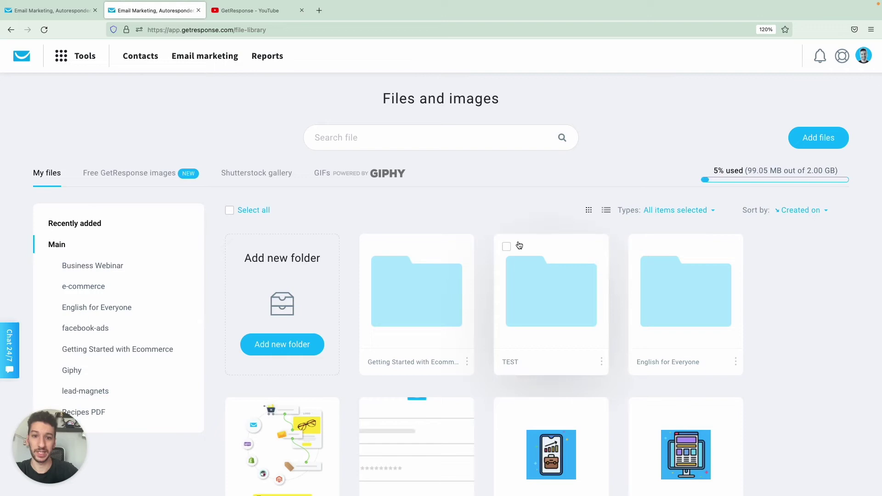
{"action": "left_click", "coordinate": [812, 146]}
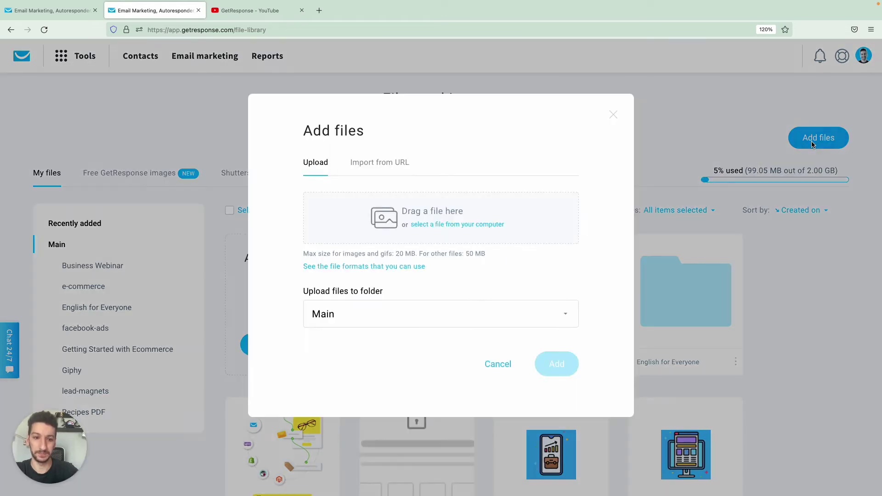
{"action": "left_click", "coordinate": [462, 224]}
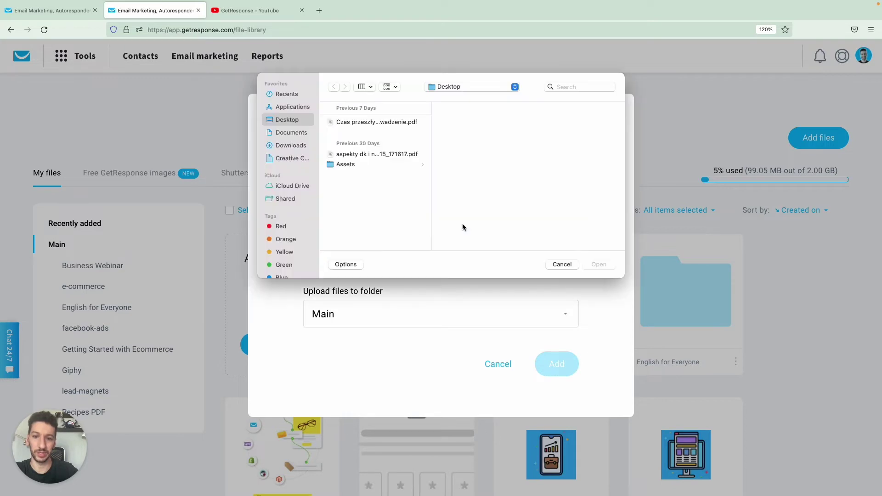
{"action": "left_click", "coordinate": [400, 123]}
{"action": "double_click", "coordinate": [400, 123]}
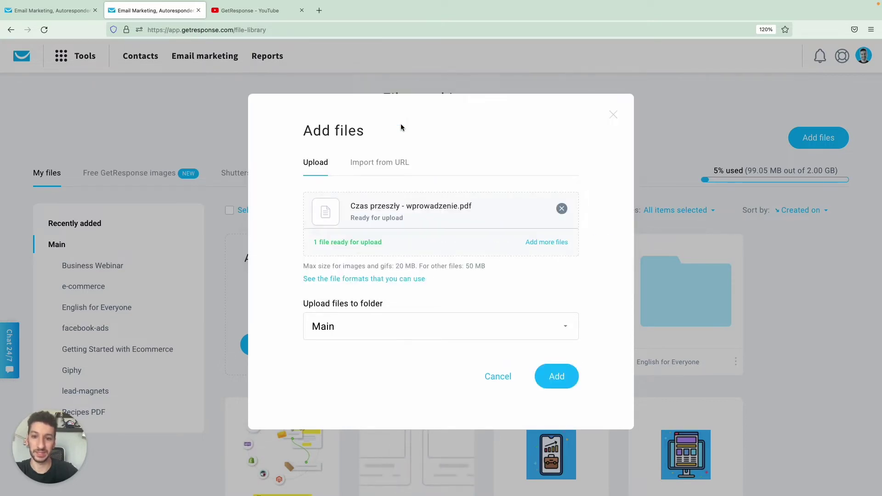
{"action": "left_click", "coordinate": [561, 379]}
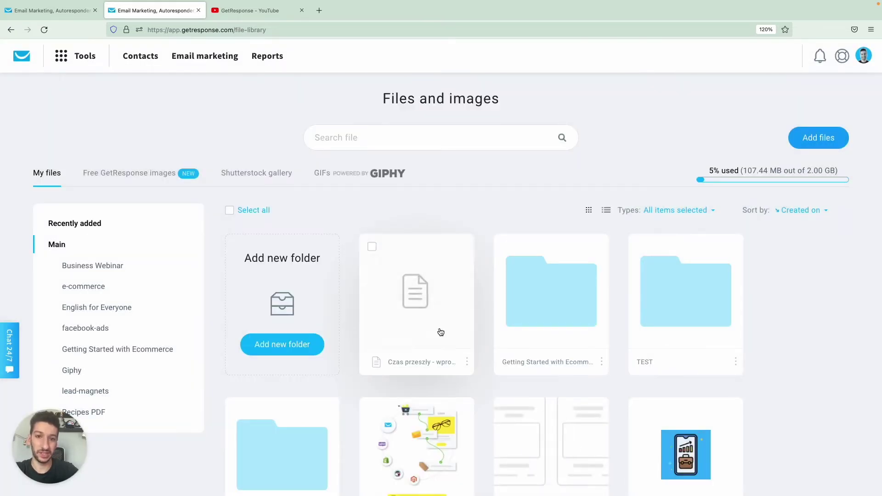
Copy the uploaded PDF's URL and return to the email editor.
{"action": "mouse_move", "coordinate": [440, 331]}
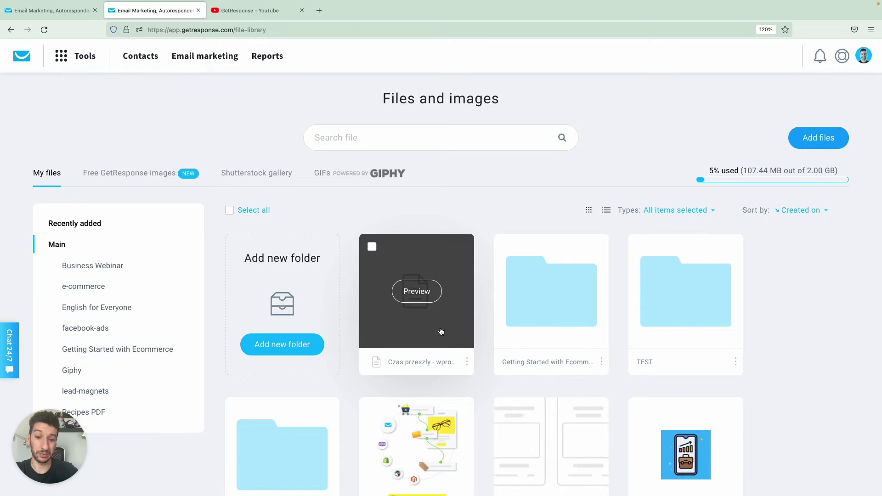
{"action": "left_click", "coordinate": [467, 362]}
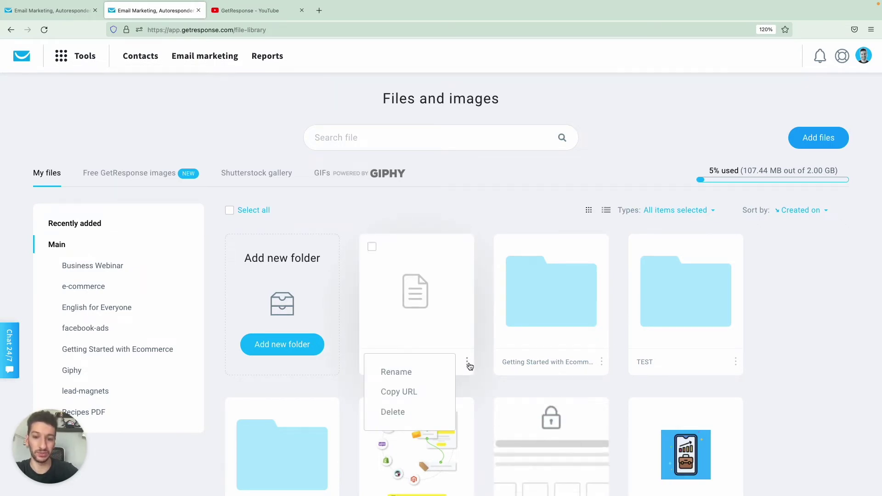
{"action": "left_click", "coordinate": [408, 393]}
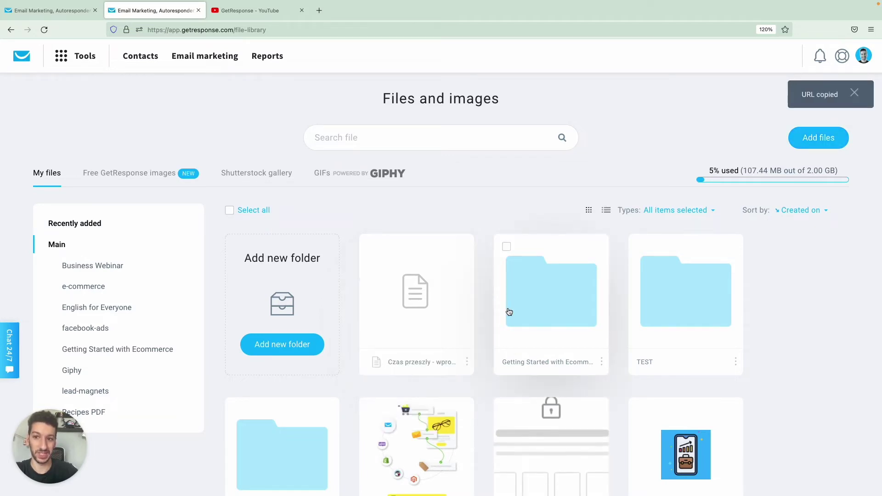
{"action": "key", "text": "ctrl+shift+Tab"}
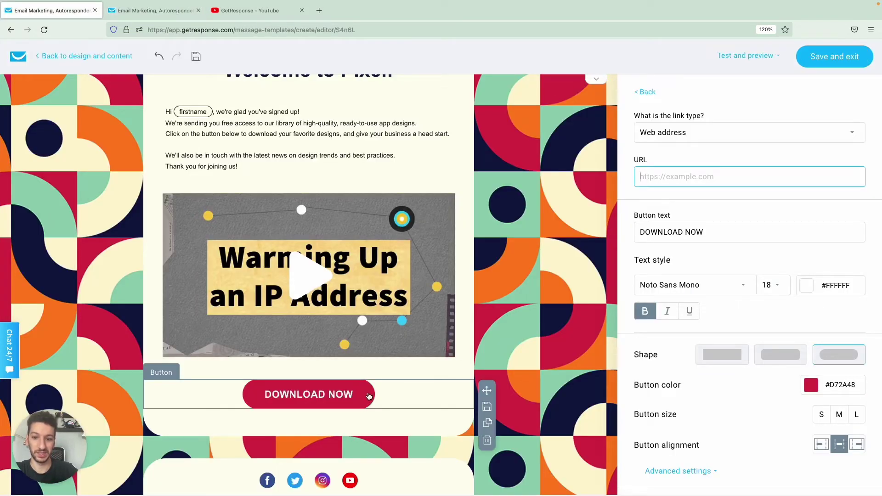
Paste the copied PDF URL into the DOWNLOAD NOW button's URL field.
{"action": "left_click", "coordinate": [384, 395]}
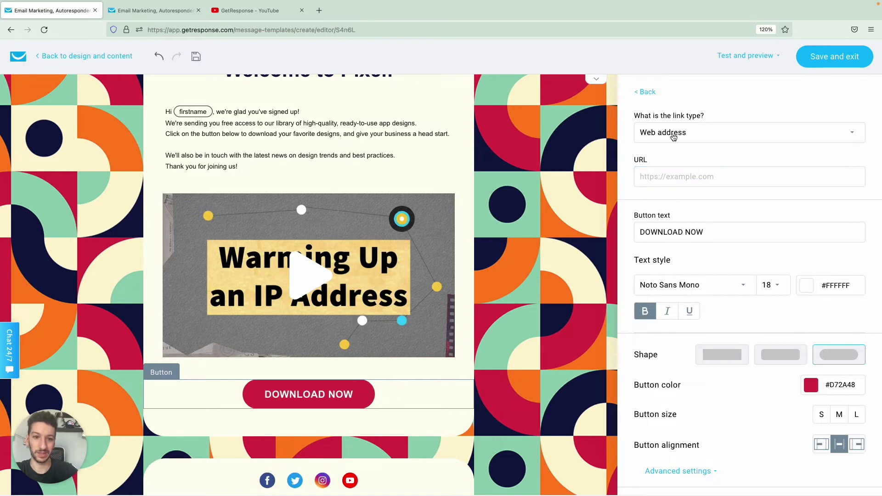
{"action": "left_click", "coordinate": [667, 180]}
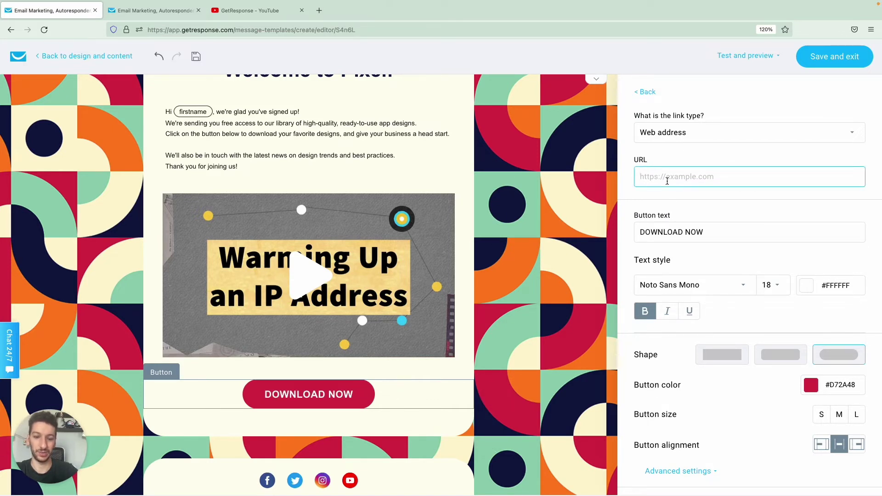
{"action": "key", "text": "ctrl+v"}
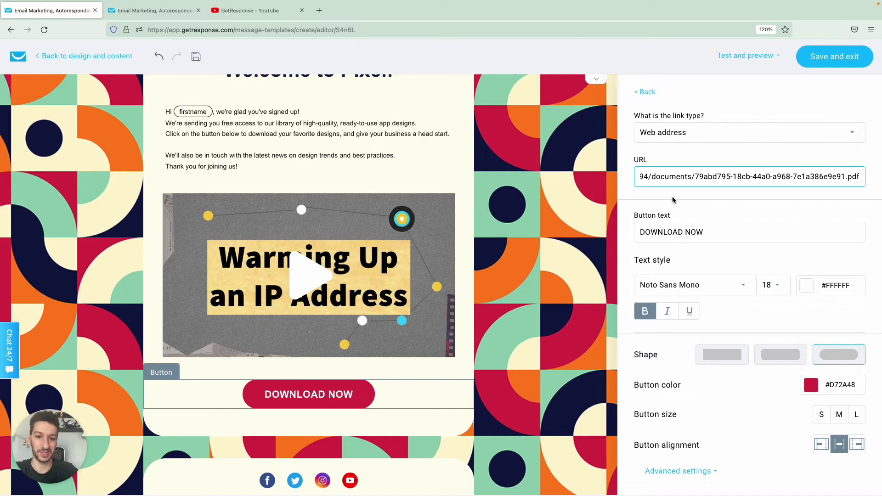
{"action": "scroll", "coordinate": [437, 261], "scroll_direction": "up", "scroll_amount": 2}
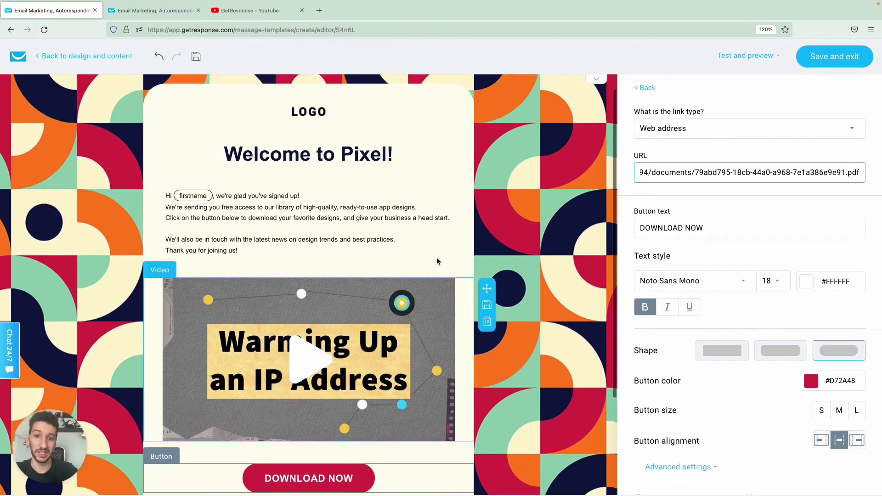
{"action": "scroll", "coordinate": [437, 261], "scroll_direction": "up", "scroll_amount": 1}
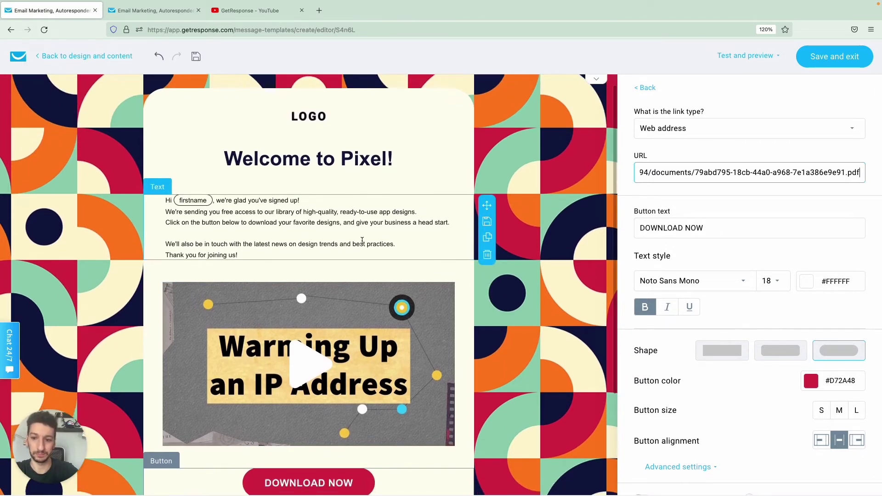
Select 'practices' in the welcome text and insert the copied PDF URL as its link.
{"action": "left_click", "coordinate": [375, 244]}
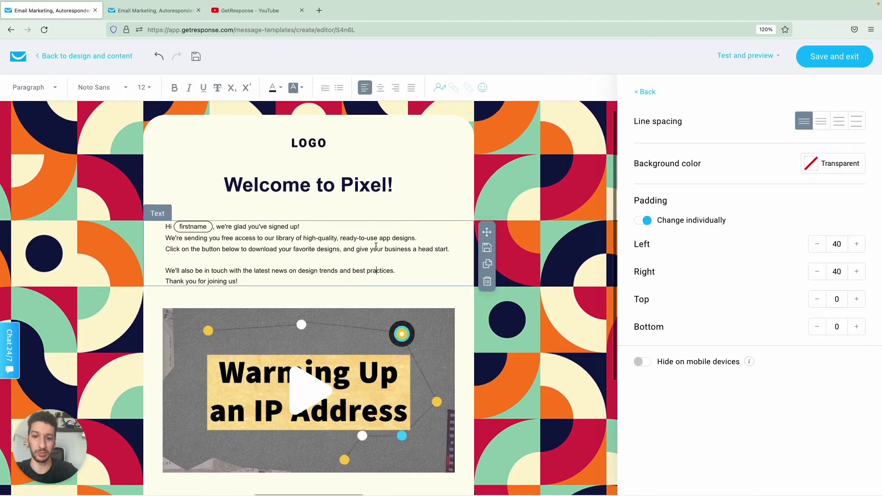
{"action": "double_click", "coordinate": [381, 272]}
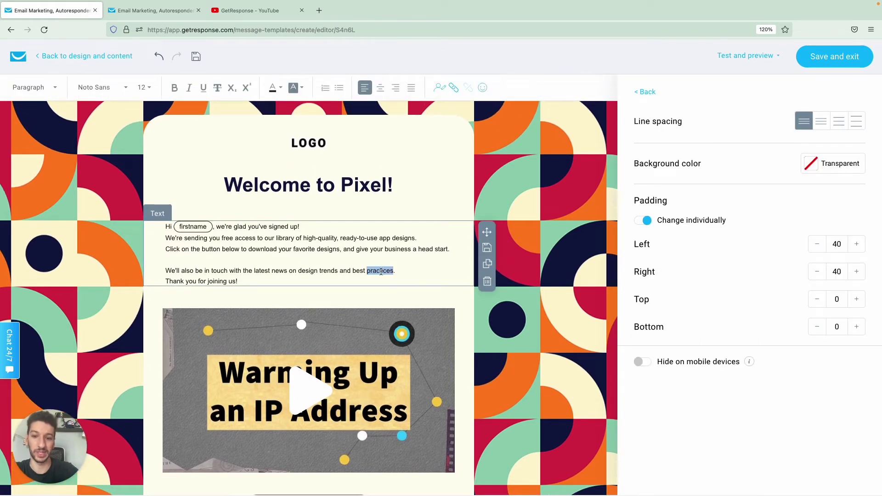
{"action": "left_click", "coordinate": [453, 89]}
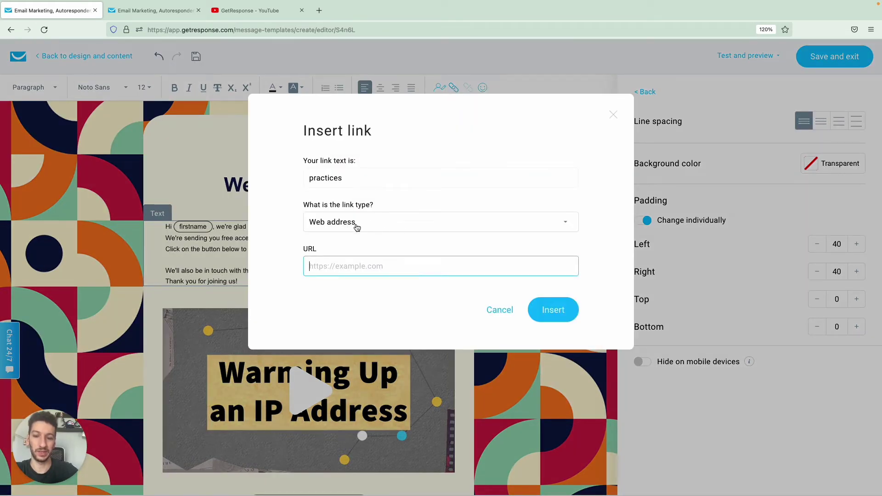
{"action": "key", "text": "ctrl+v"}
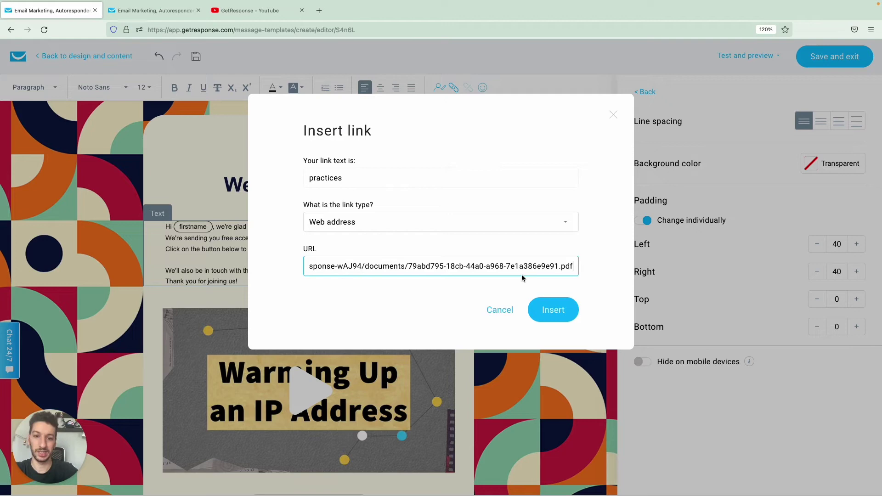
{"action": "left_click", "coordinate": [560, 311]}
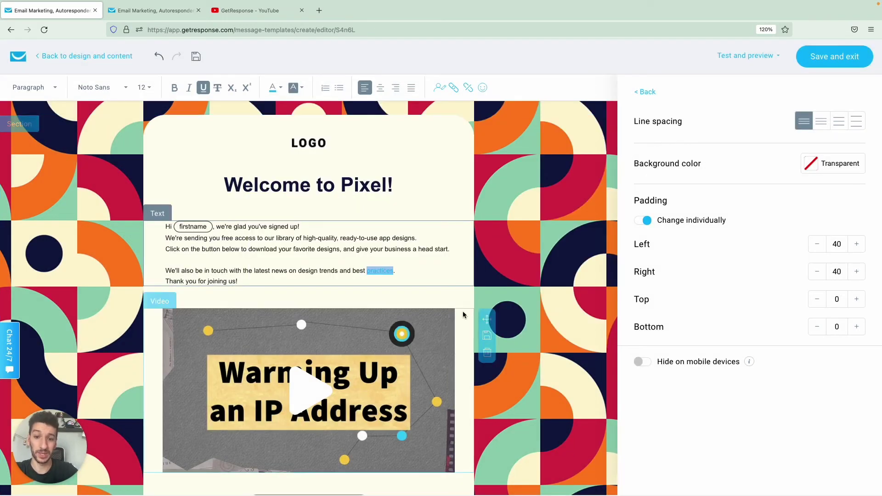
Preview the email and open the video and DOWNLOAD NOW links in new tabs.
{"action": "left_click", "coordinate": [741, 57]}
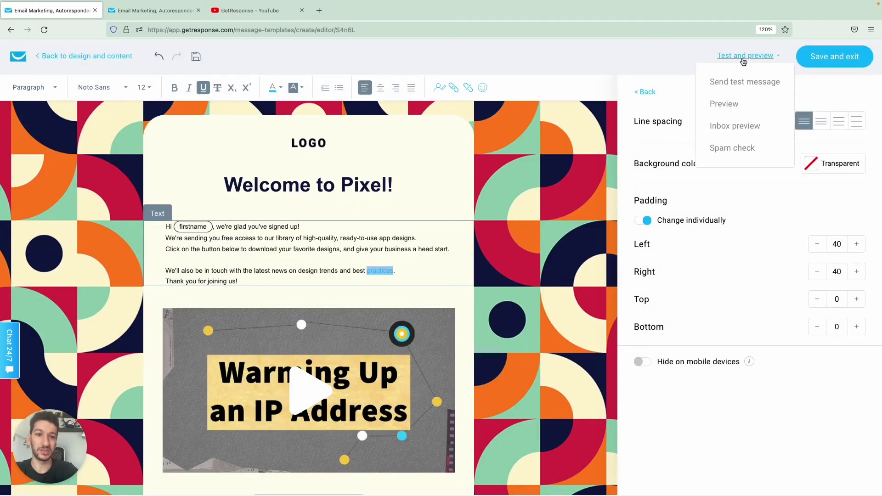
{"action": "left_click", "coordinate": [730, 102]}
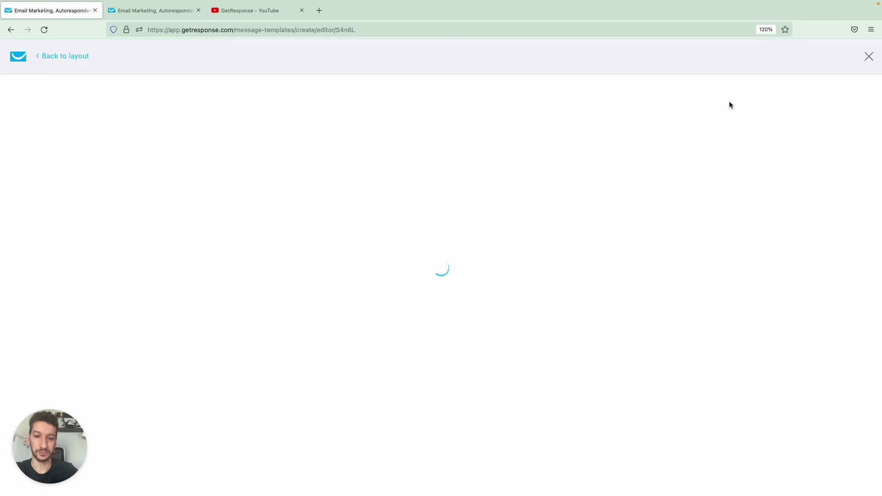
{"action": "scroll", "coordinate": [535, 299], "scroll_direction": "down", "scroll_amount": 3}
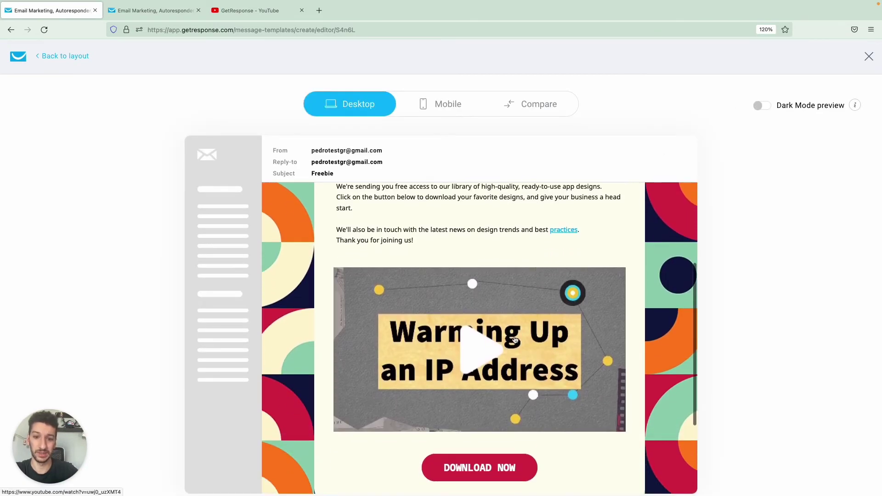
{"action": "middle_click", "coordinate": [514, 339]}
{"action": "scroll", "coordinate": [514, 339], "scroll_direction": "down", "scroll_amount": 2}
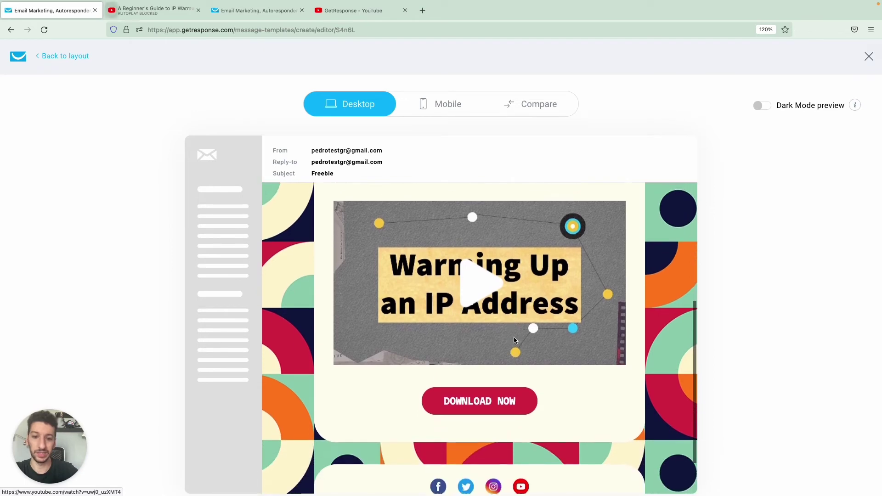
{"action": "middle_click", "coordinate": [490, 400]}
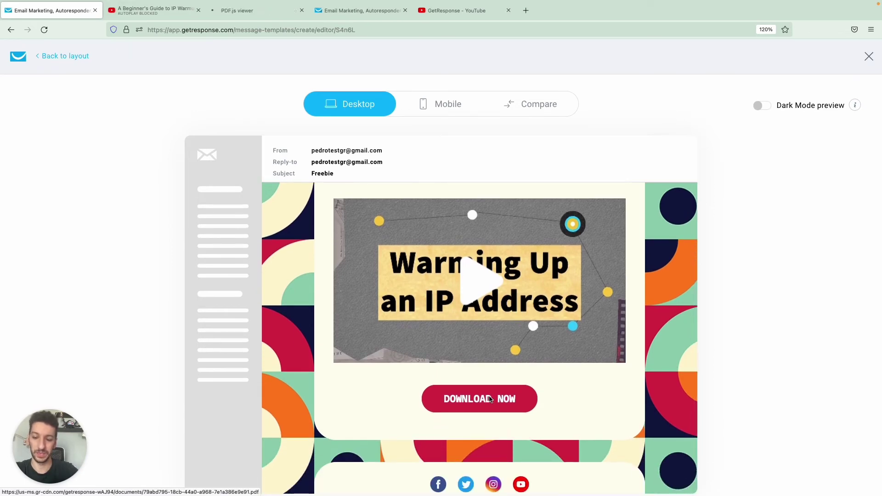
Check the opened YouTube video, pausing it, then view the opened Czas przeszły PDF.
{"action": "key", "text": "ctrl+Tab"}
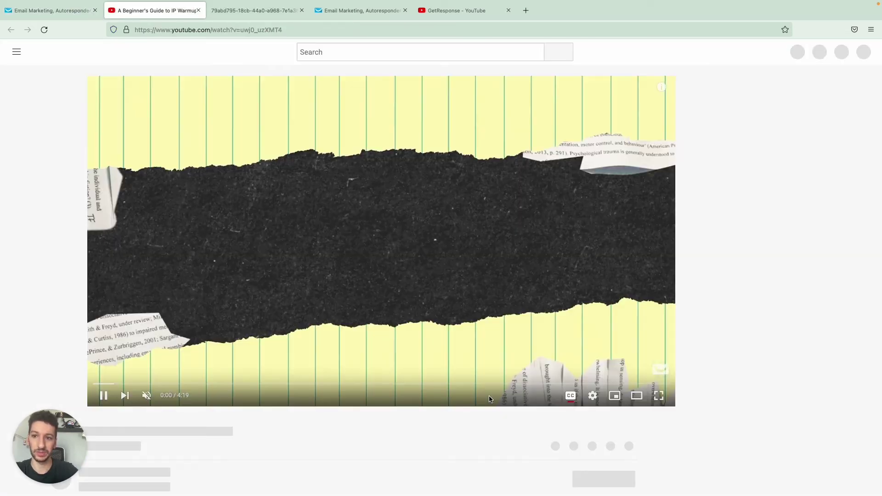
{"action": "left_click", "coordinate": [433, 249]}
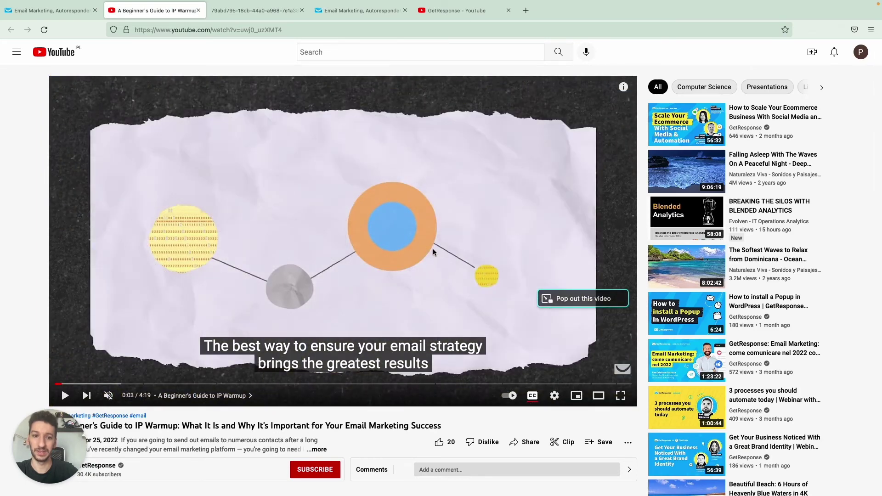
{"action": "key", "text": "ctrl+Tab"}
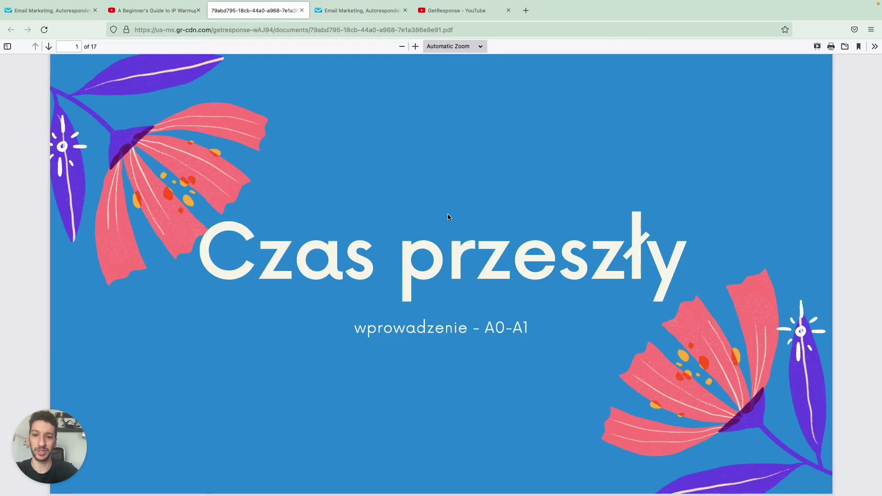
Scroll down through the finished email's desktop preview.
{"action": "scroll", "coordinate": [447, 213], "scroll_direction": "down", "scroll_amount": 3}
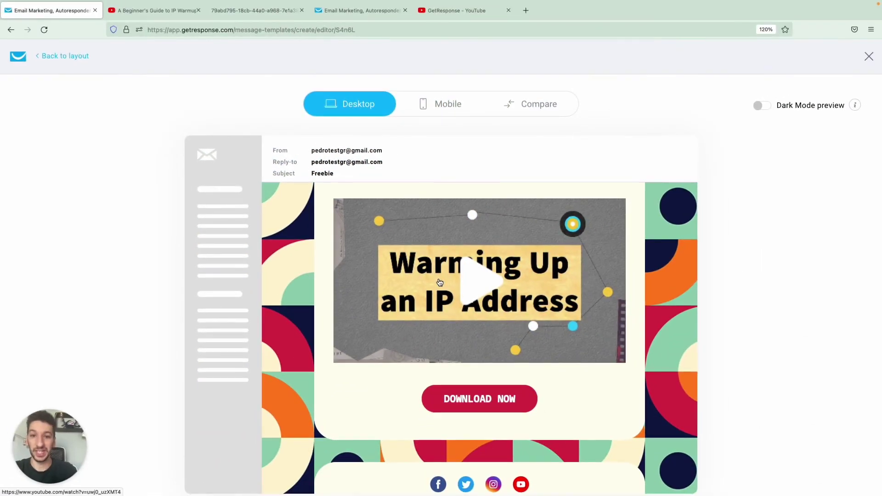